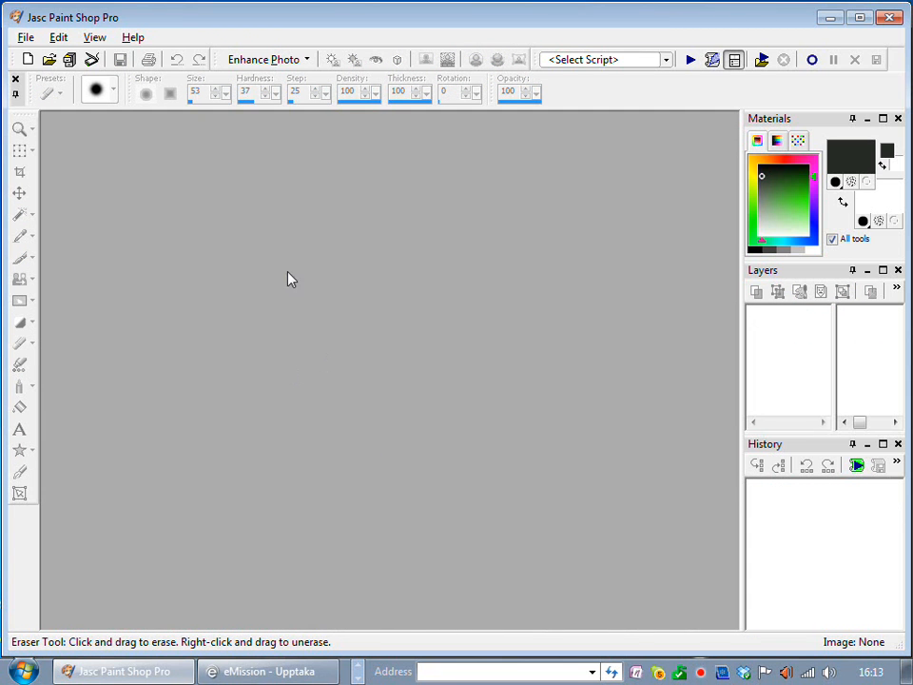
Open the photo IMG_1175 from the sumarfrí folder and position its window in the workspace
{"action": "left_click", "coordinate": [50, 60]}
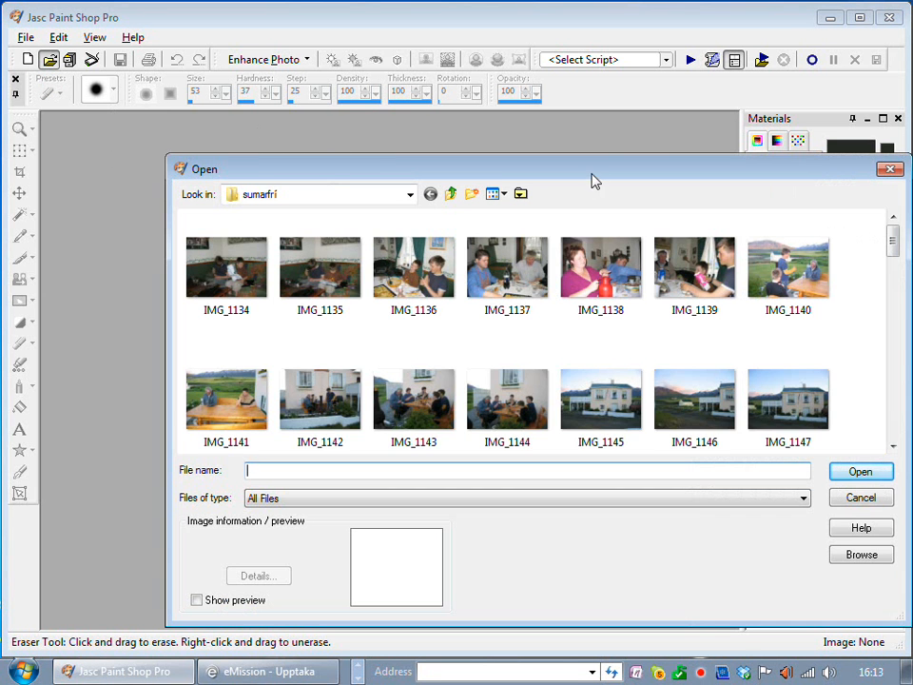
{"action": "left_click_drag", "start_coordinate": [592, 173], "coordinate": [491, 167]}
{"action": "left_click_drag", "start_coordinate": [796, 237], "coordinate": [796, 324]}
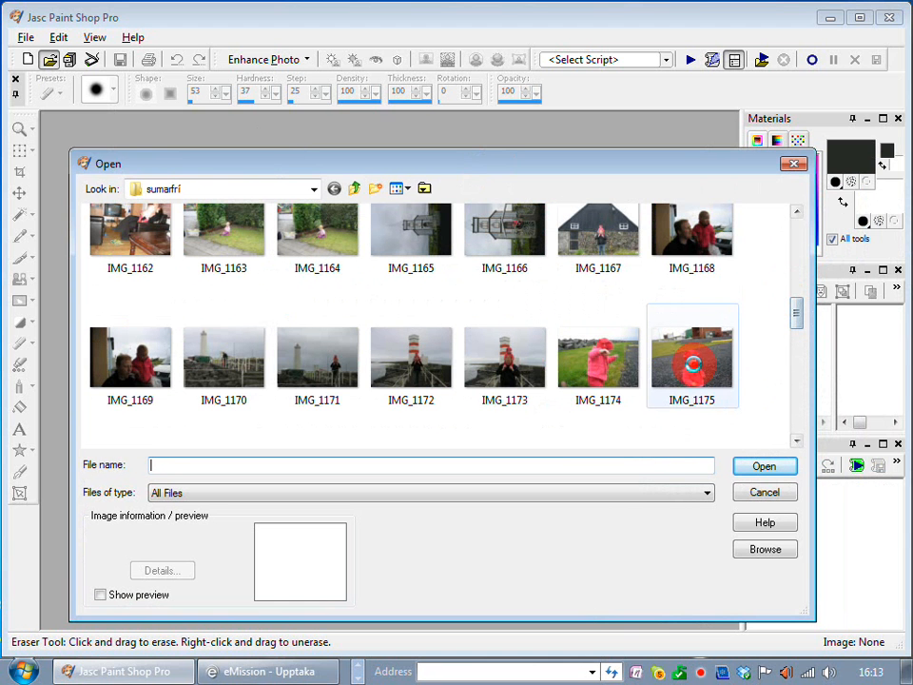
{"action": "double_click", "coordinate": [696, 371]}
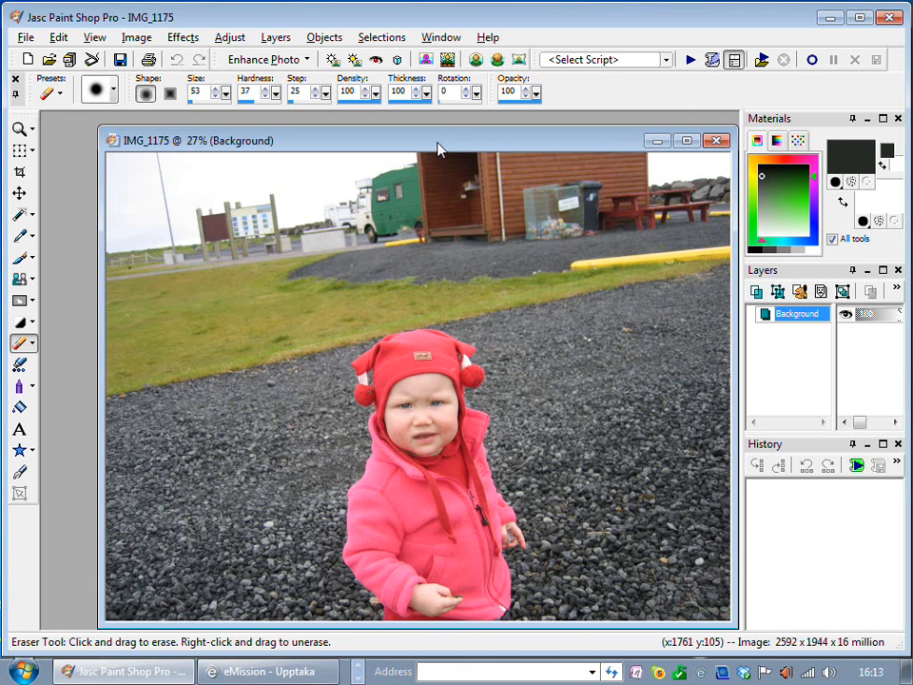
{"action": "left_click_drag", "start_coordinate": [439, 144], "coordinate": [383, 138]}
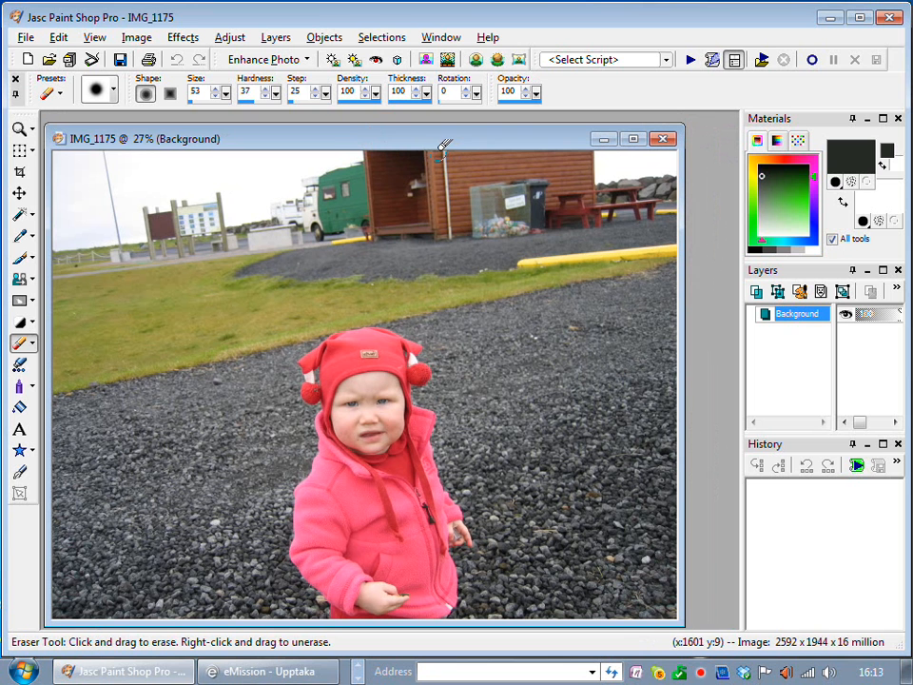
Copy the IMG_1175 photo and paste it as a new image
{"action": "right_click", "coordinate": [333, 139]}
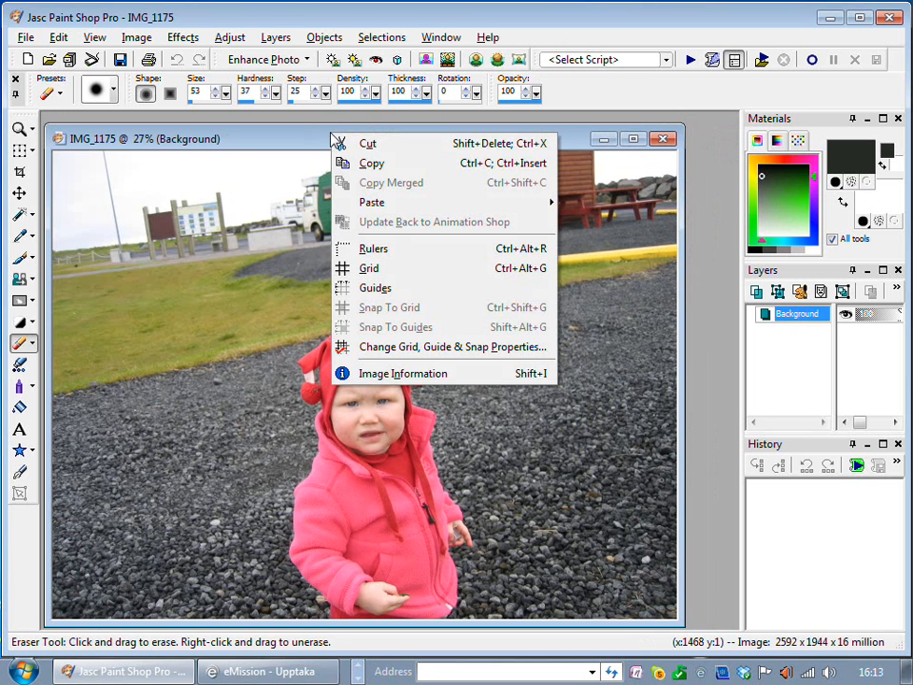
{"action": "left_click", "coordinate": [400, 167]}
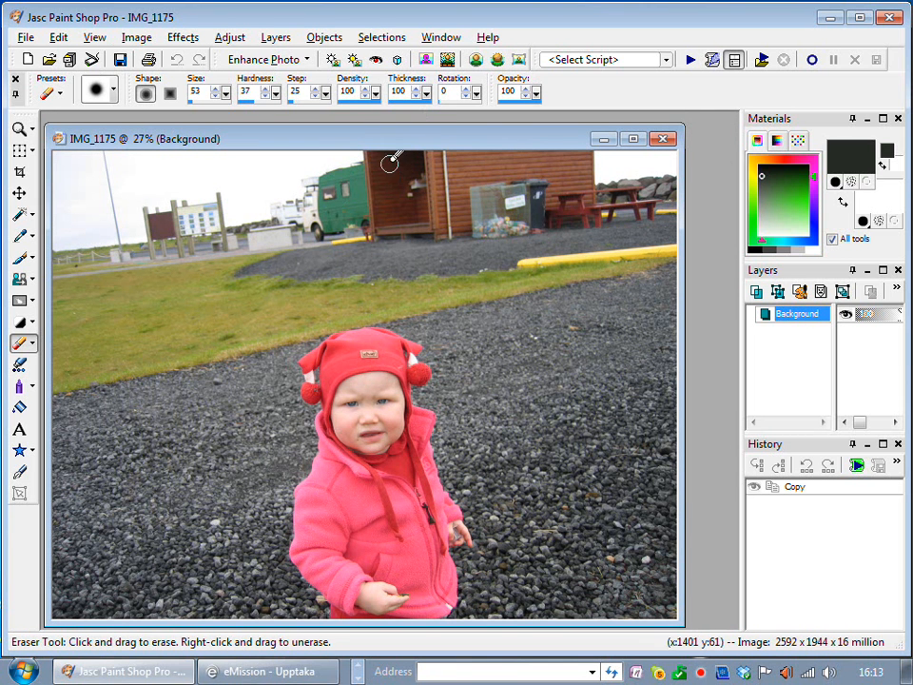
{"action": "right_click", "coordinate": [697, 171]}
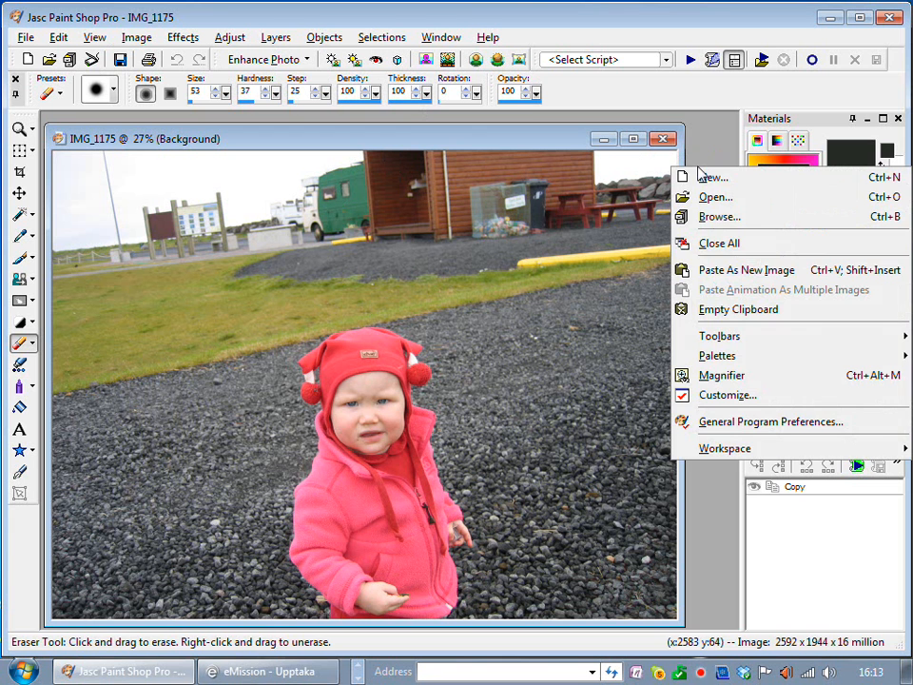
{"action": "left_click", "coordinate": [725, 274]}
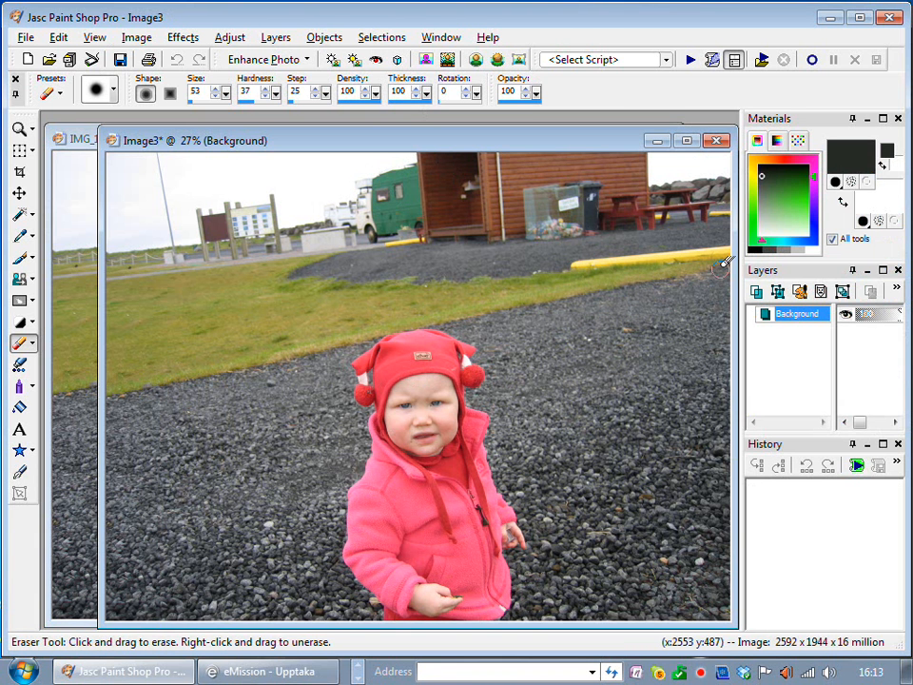
{"action": "left_click_drag", "start_coordinate": [453, 140], "coordinate": [473, 137]}
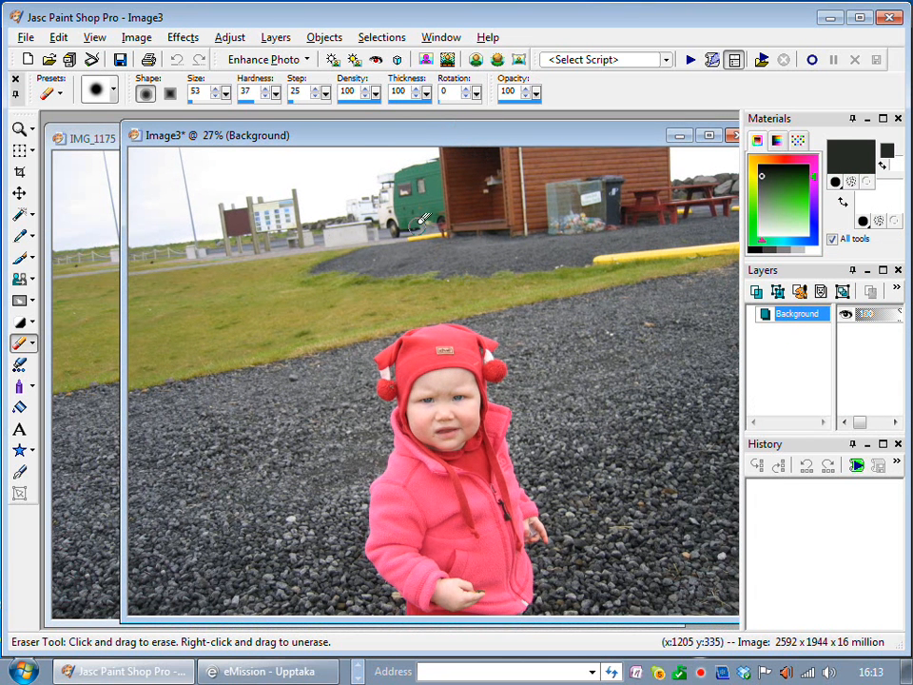
{"action": "left_click_drag", "start_coordinate": [351, 143], "coordinate": [327, 134]}
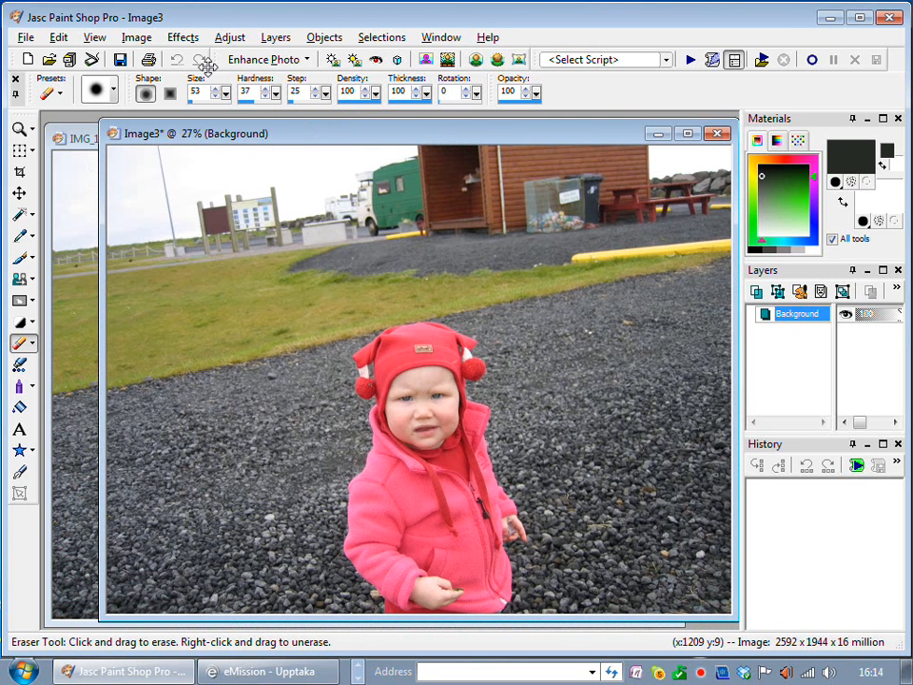
Convert the duplicate image to greyscale and copy it to the clipboard
{"action": "left_click", "coordinate": [136, 38]}
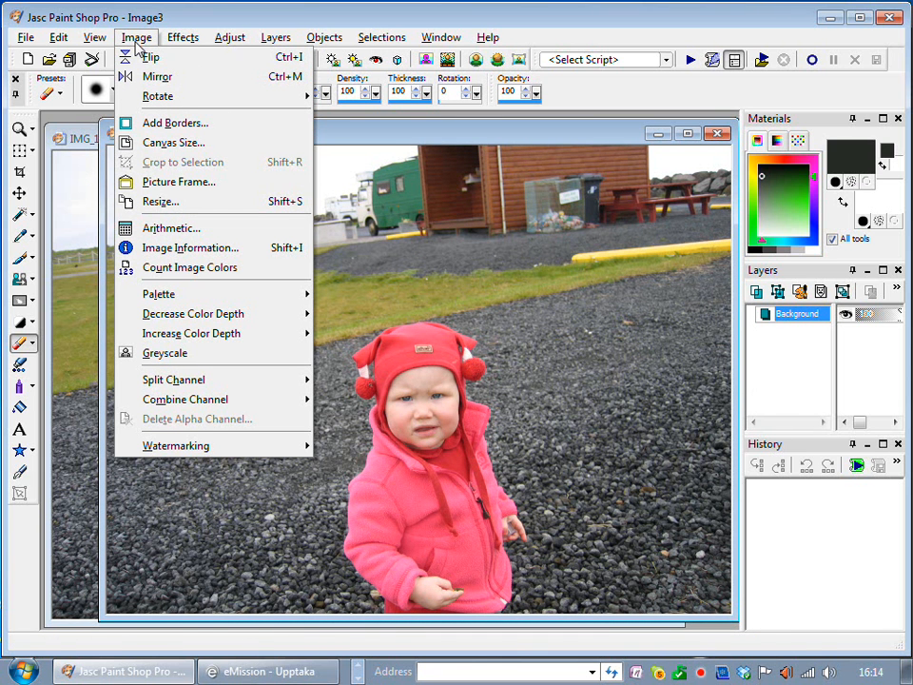
{"action": "left_click", "coordinate": [189, 356]}
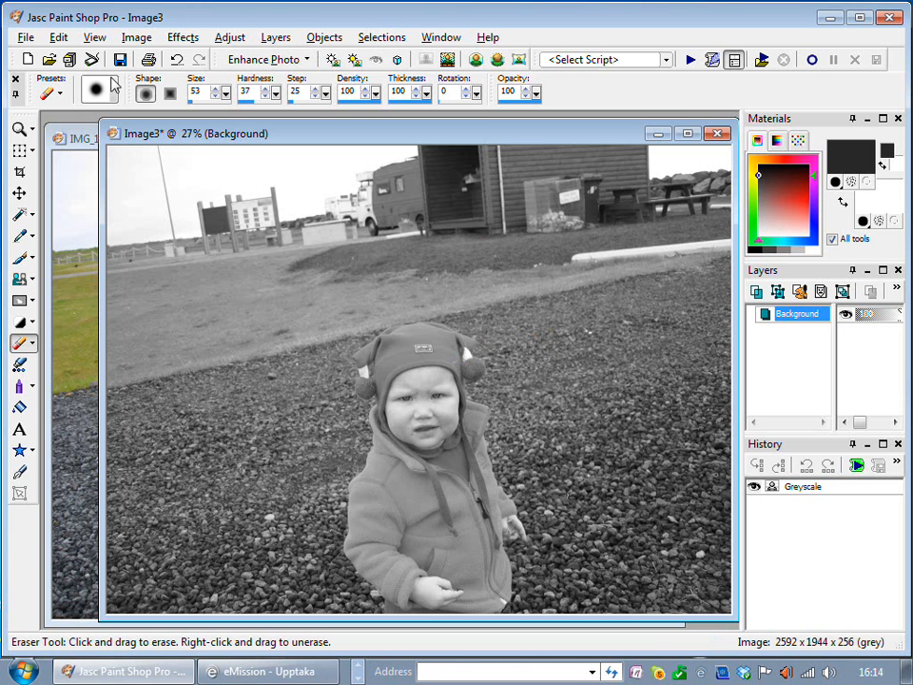
{"action": "right_click", "coordinate": [340, 136]}
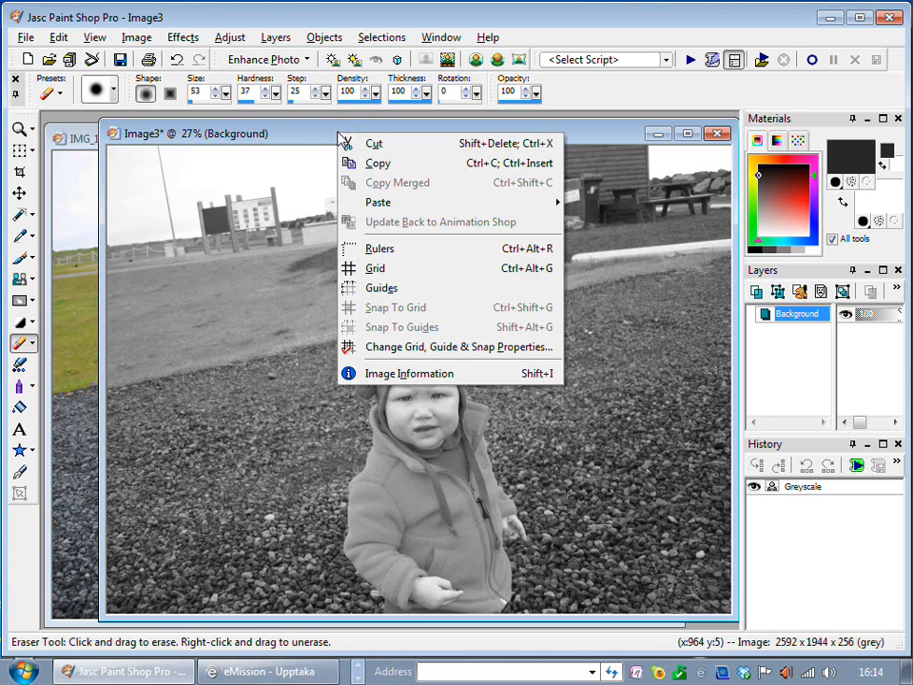
{"action": "left_click", "coordinate": [404, 165]}
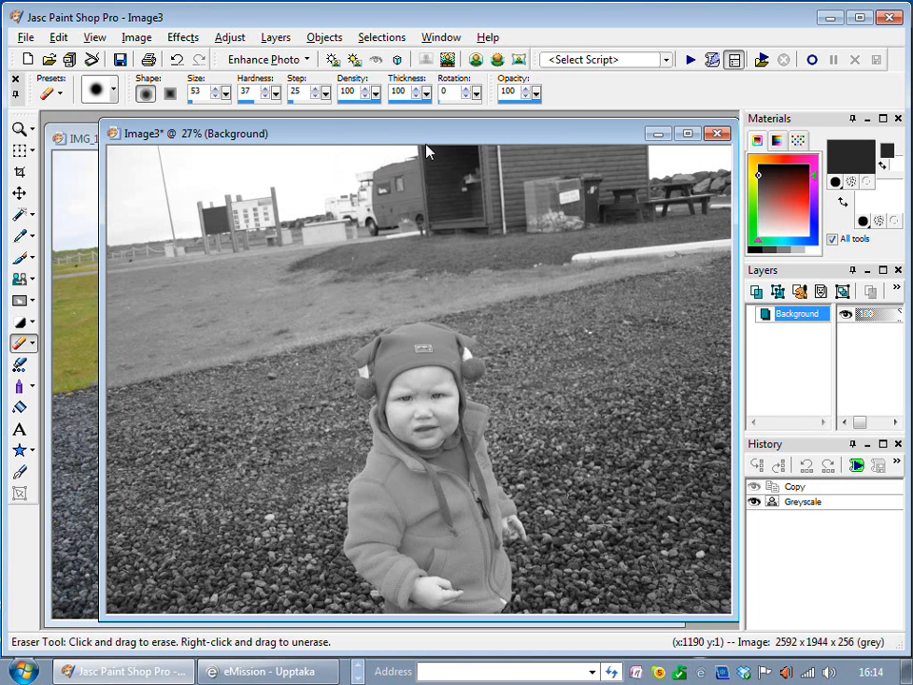
{"action": "left_click_drag", "start_coordinate": [390, 138], "coordinate": [587, 162]}
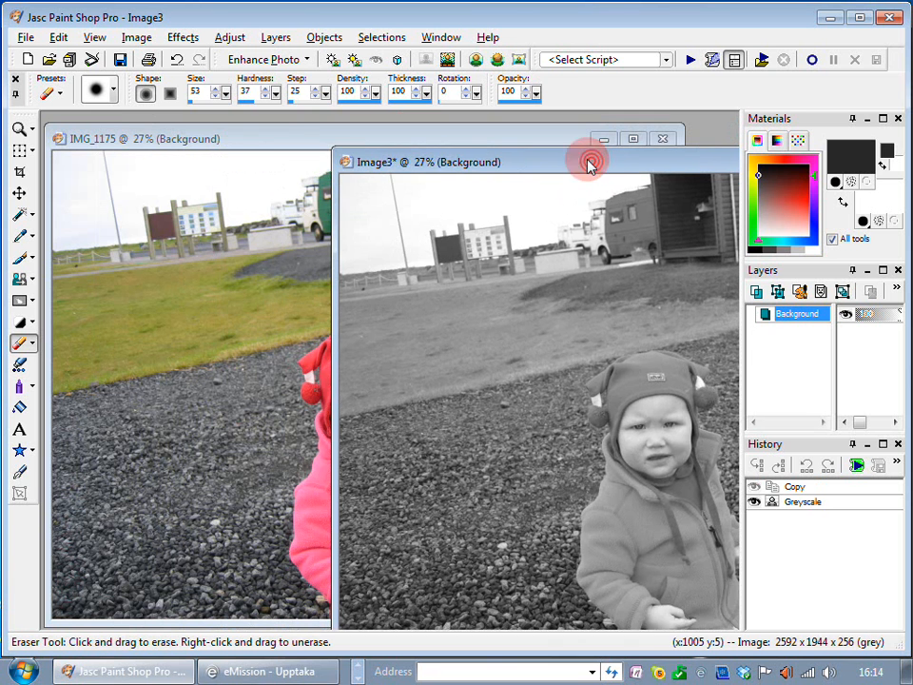
Paste the greyscale version into the IMG_1175 color photo as a new layer
{"action": "left_click", "coordinate": [269, 141]}
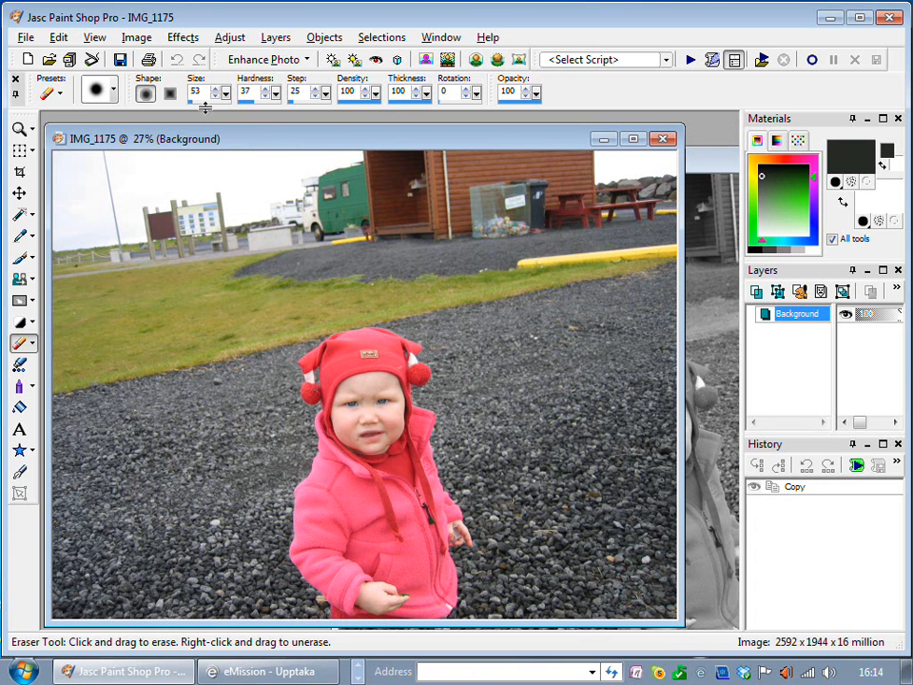
{"action": "left_click", "coordinate": [59, 38]}
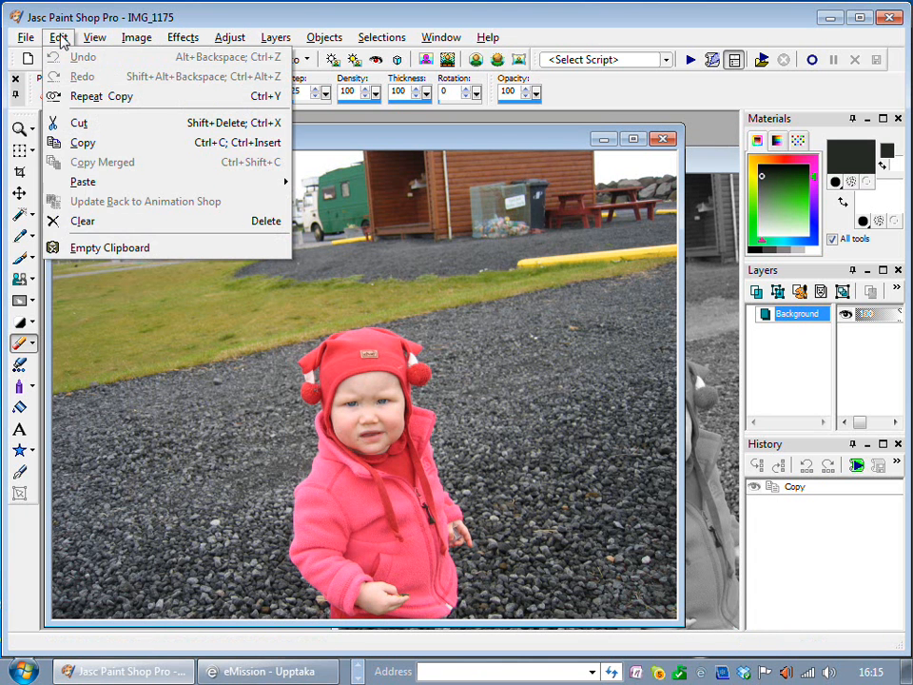
{"action": "mouse_move", "coordinate": [118, 187]}
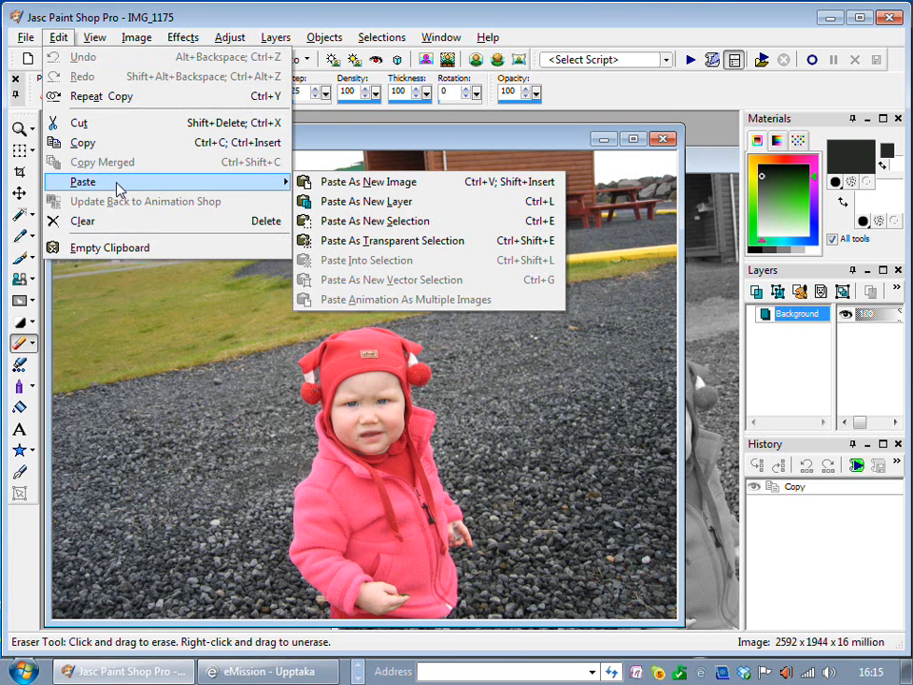
{"action": "left_click", "coordinate": [463, 204]}
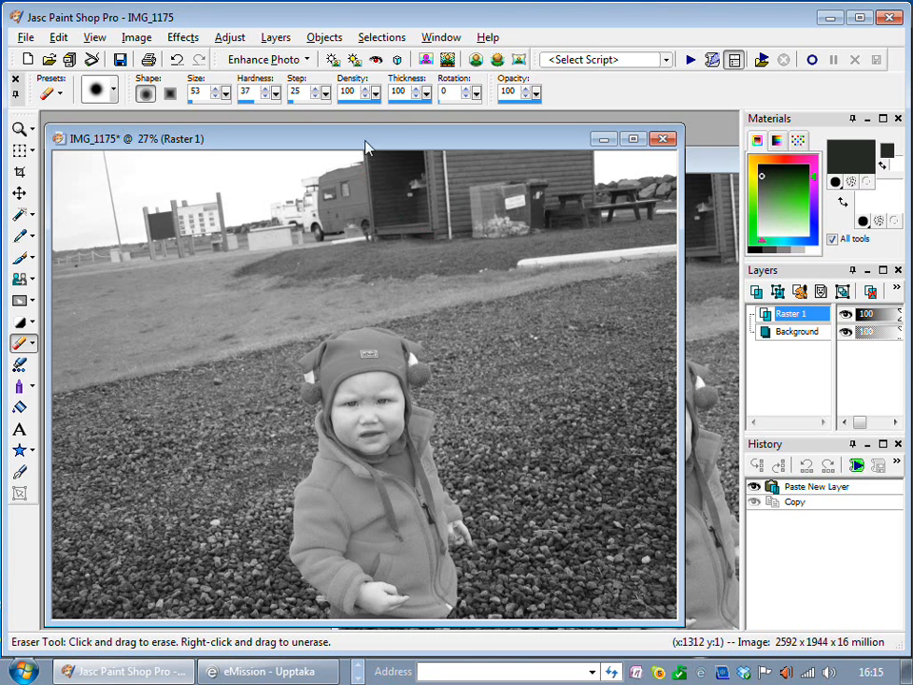
{"action": "mouse_move", "coordinate": [368, 146]}
{"action": "left_mouse_down"}
{"action": "mouse_move", "coordinate": [346, 141]}
{"action": "mouse_move", "coordinate": [367, 155]}
{"action": "left_mouse_up"}
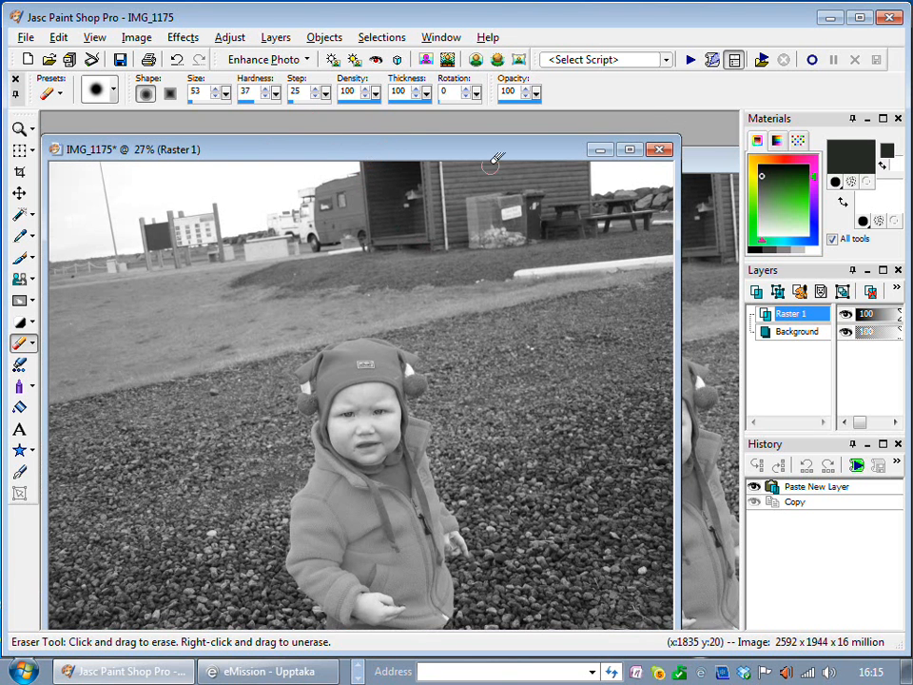
Close the separate greyscale duplicate without saving it and return to the layered IMG_1175 photo
{"action": "left_click", "coordinate": [716, 170]}
{"action": "left_click_drag", "start_coordinate": [672, 172], "coordinate": [424, 139]}
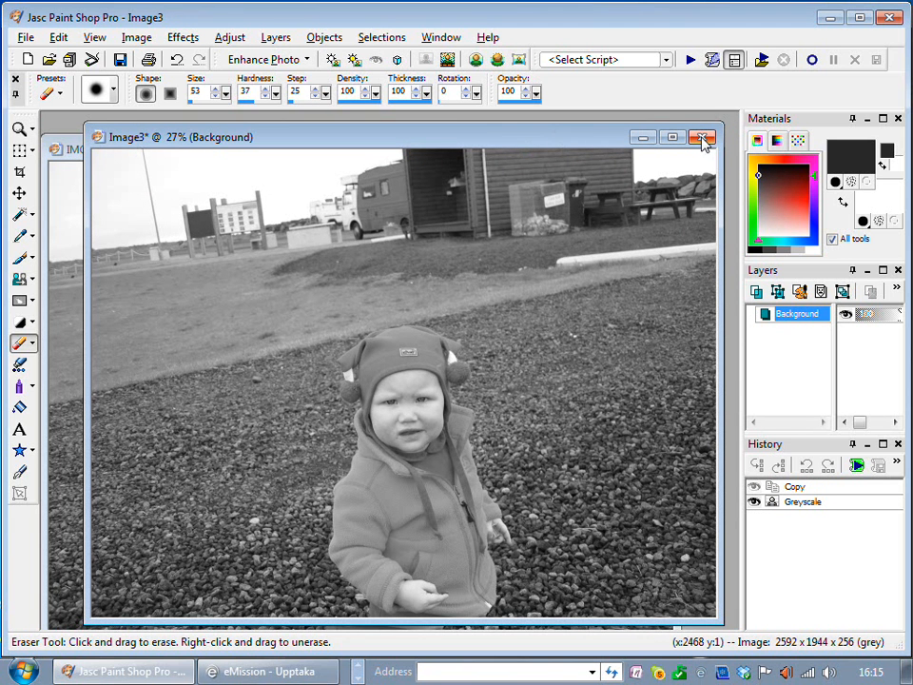
{"action": "left_click", "coordinate": [703, 139]}
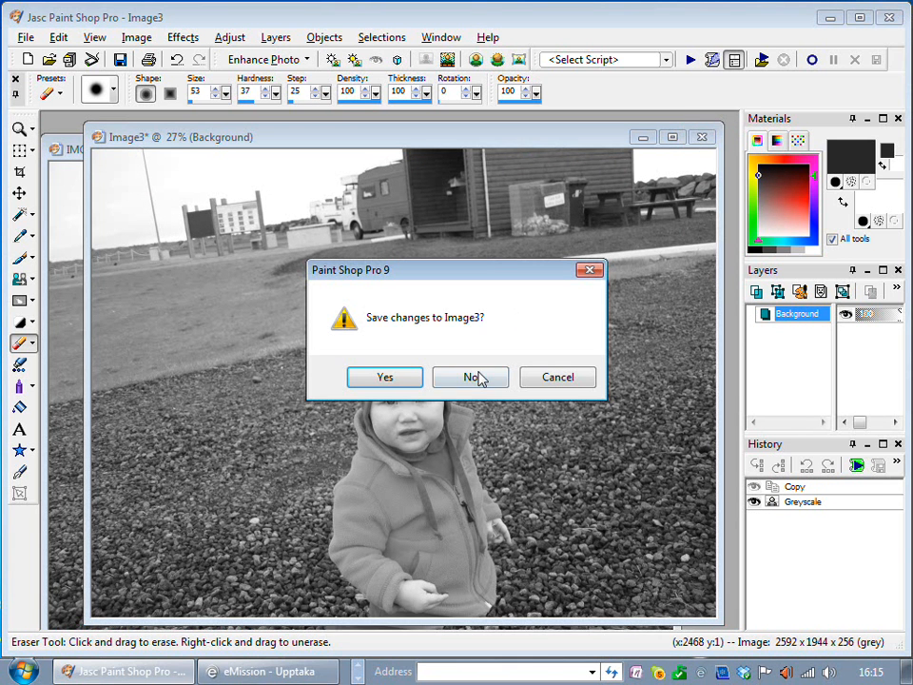
{"action": "left_click", "coordinate": [479, 377]}
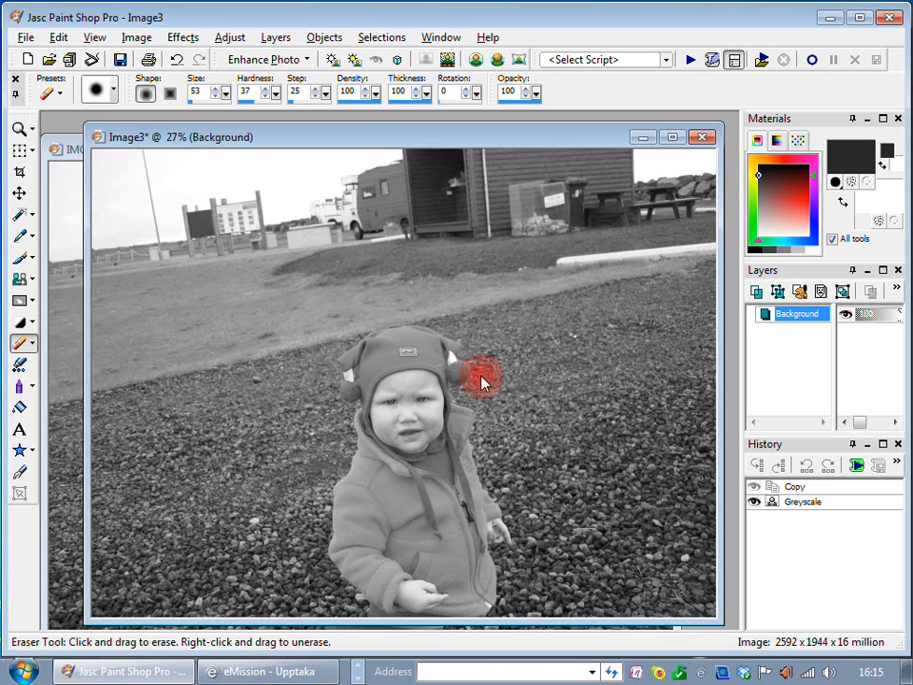
{"action": "left_click", "coordinate": [438, 147]}
{"action": "mouse_move", "coordinate": [436, 145]}
{"action": "left_mouse_down"}
{"action": "mouse_move", "coordinate": [425, 140]}
{"action": "mouse_move", "coordinate": [433, 139]}
{"action": "left_mouse_up"}
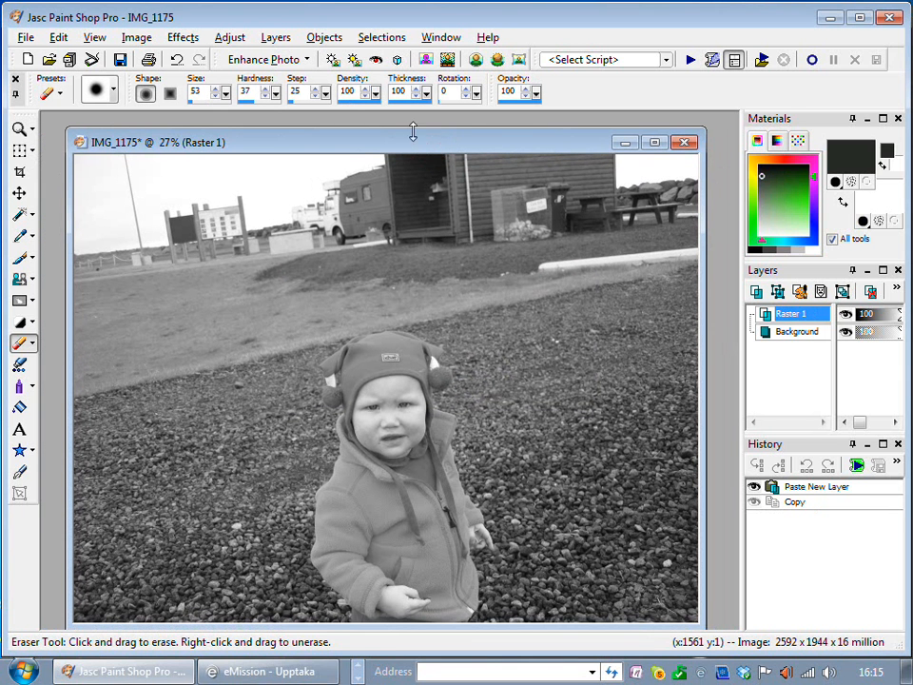
Try erasing the greyscale layer over the child's face, hat and jacket with the Eraser tool, and undo the stroke
{"action": "left_click", "coordinate": [34, 346]}
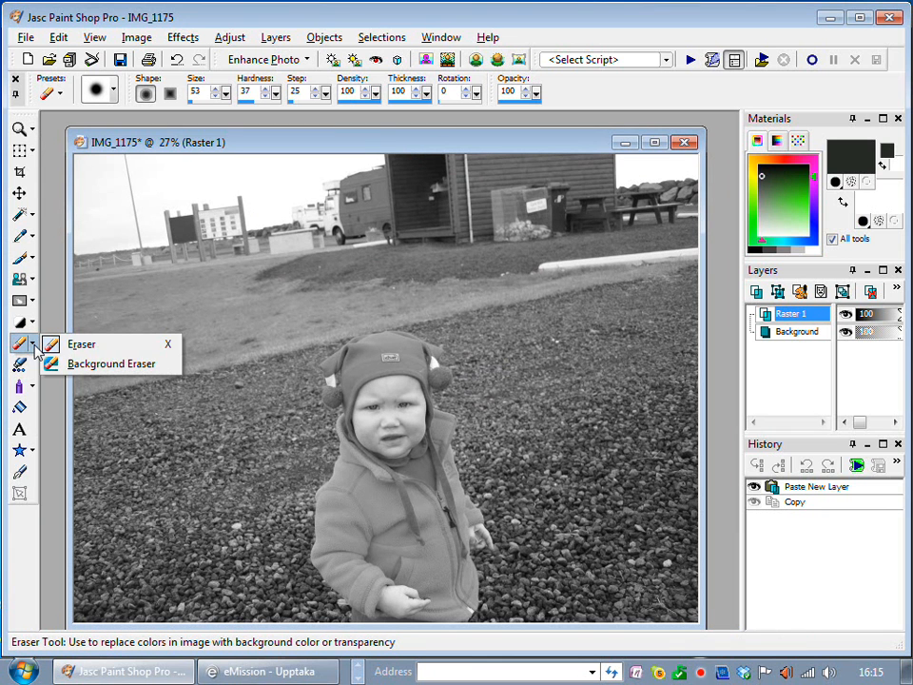
{"action": "left_click", "coordinate": [101, 347]}
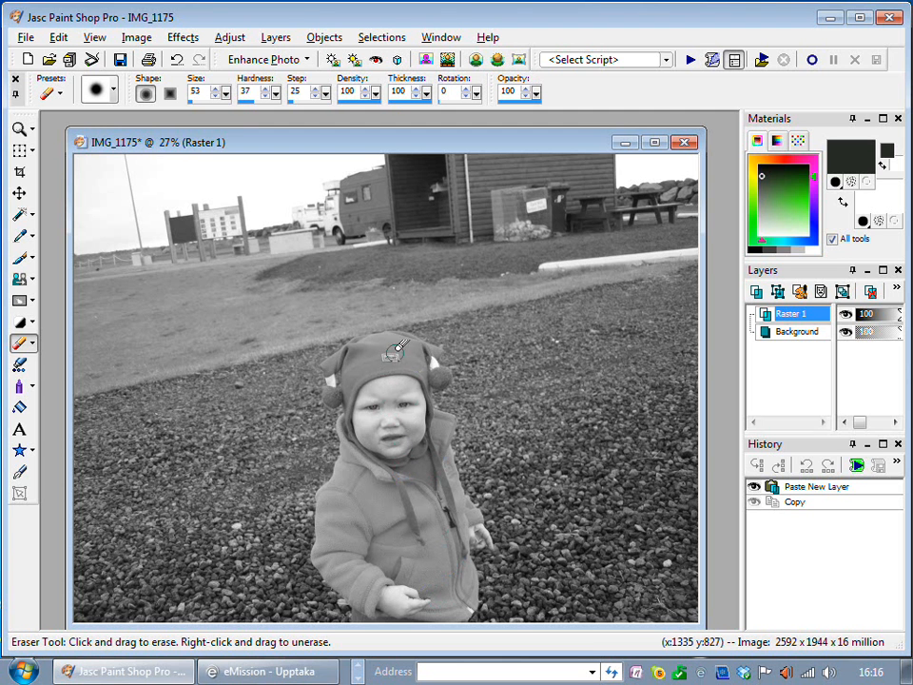
{"action": "mouse_move", "coordinate": [399, 353]}
{"action": "left_mouse_down"}
{"action": "mouse_move", "coordinate": [385, 419]}
{"action": "mouse_move", "coordinate": [375, 376]}
{"action": "mouse_move", "coordinate": [387, 445]}
{"action": "mouse_move", "coordinate": [392, 377]}
{"action": "mouse_move", "coordinate": [400, 433]}
{"action": "mouse_move", "coordinate": [403, 402]}
{"action": "mouse_move", "coordinate": [414, 399]}
{"action": "mouse_move", "coordinate": [422, 413]}
{"action": "mouse_move", "coordinate": [427, 406]}
{"action": "mouse_move", "coordinate": [415, 463]}
{"action": "mouse_move", "coordinate": [407, 397]}
{"action": "mouse_move", "coordinate": [402, 495]}
{"action": "mouse_move", "coordinate": [412, 452]}
{"action": "mouse_move", "coordinate": [402, 537]}
{"action": "mouse_move", "coordinate": [400, 458]}
{"action": "mouse_move", "coordinate": [385, 451]}
{"action": "mouse_move", "coordinate": [370, 504]}
{"action": "mouse_move", "coordinate": [359, 512]}
{"action": "mouse_move", "coordinate": [365, 455]}
{"action": "mouse_move", "coordinate": [353, 485]}
{"action": "mouse_move", "coordinate": [364, 424]}
{"action": "mouse_move", "coordinate": [385, 422]}
{"action": "mouse_move", "coordinate": [402, 485]}
{"action": "mouse_move", "coordinate": [379, 361]}
{"action": "mouse_move", "coordinate": [348, 445]}
{"action": "mouse_move", "coordinate": [365, 459]}
{"action": "mouse_move", "coordinate": [422, 456]}
{"action": "mouse_move", "coordinate": [436, 475]}
{"action": "mouse_move", "coordinate": [439, 525]}
{"action": "mouse_move", "coordinate": [416, 559]}
{"action": "mouse_move", "coordinate": [409, 504]}
{"action": "mouse_move", "coordinate": [418, 524]}
{"action": "mouse_move", "coordinate": [433, 514]}
{"action": "mouse_move", "coordinate": [437, 530]}
{"action": "mouse_move", "coordinate": [410, 635]}
{"action": "mouse_move", "coordinate": [411, 585]}
{"action": "mouse_move", "coordinate": [392, 599]}
{"action": "mouse_move", "coordinate": [372, 523]}
{"action": "mouse_move", "coordinate": [367, 545]}
{"action": "mouse_move", "coordinate": [394, 555]}
{"action": "mouse_move", "coordinate": [379, 562]}
{"action": "mouse_move", "coordinate": [369, 532]}
{"action": "mouse_move", "coordinate": [358, 525]}
{"action": "mouse_move", "coordinate": [352, 540]}
{"action": "mouse_move", "coordinate": [341, 529]}
{"action": "mouse_move", "coordinate": [339, 477]}
{"action": "mouse_move", "coordinate": [383, 442]}
{"action": "mouse_move", "coordinate": [397, 444]}
{"action": "mouse_move", "coordinate": [414, 472]}
{"action": "mouse_move", "coordinate": [399, 440]}
{"action": "mouse_move", "coordinate": [426, 460]}
{"action": "mouse_move", "coordinate": [457, 579]}
{"action": "mouse_move", "coordinate": [451, 597]}
{"action": "mouse_move", "coordinate": [419, 603]}
{"action": "mouse_move", "coordinate": [422, 567]}
{"action": "mouse_move", "coordinate": [369, 571]}
{"action": "left_mouse_up"}
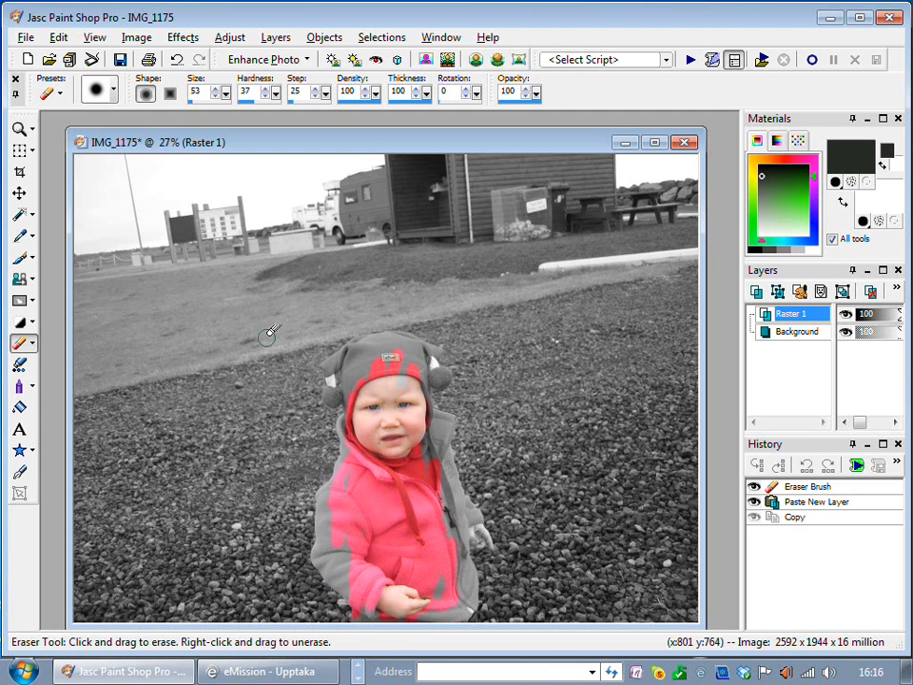
{"action": "left_click", "coordinate": [177, 60]}
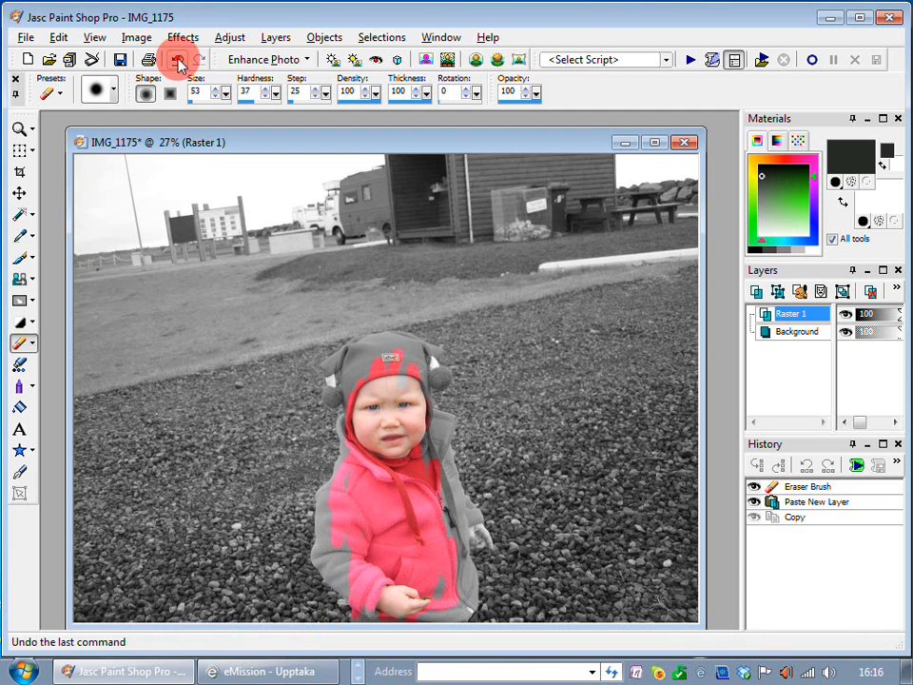
Erase the Raster 1 layer over the middle of the jacket and part of the child's face using the size 53 eraser
{"action": "mouse_move", "coordinate": [414, 520]}
{"action": "left_mouse_down"}
{"action": "mouse_move", "coordinate": [396, 608]}
{"action": "mouse_move", "coordinate": [419, 607]}
{"action": "mouse_move", "coordinate": [415, 570]}
{"action": "left_mouse_up"}
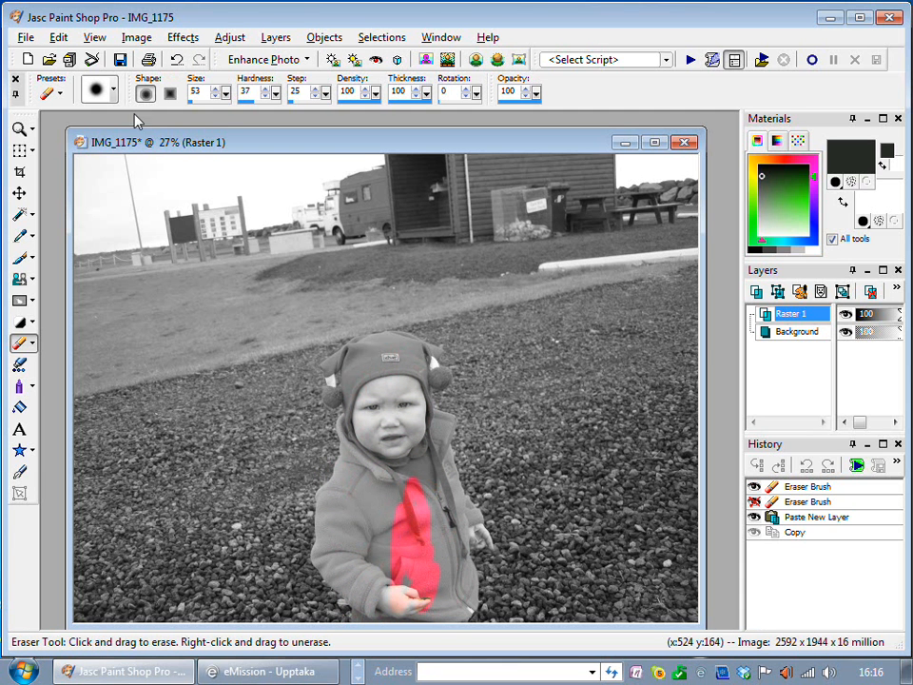
{"action": "left_click", "coordinate": [19, 129]}
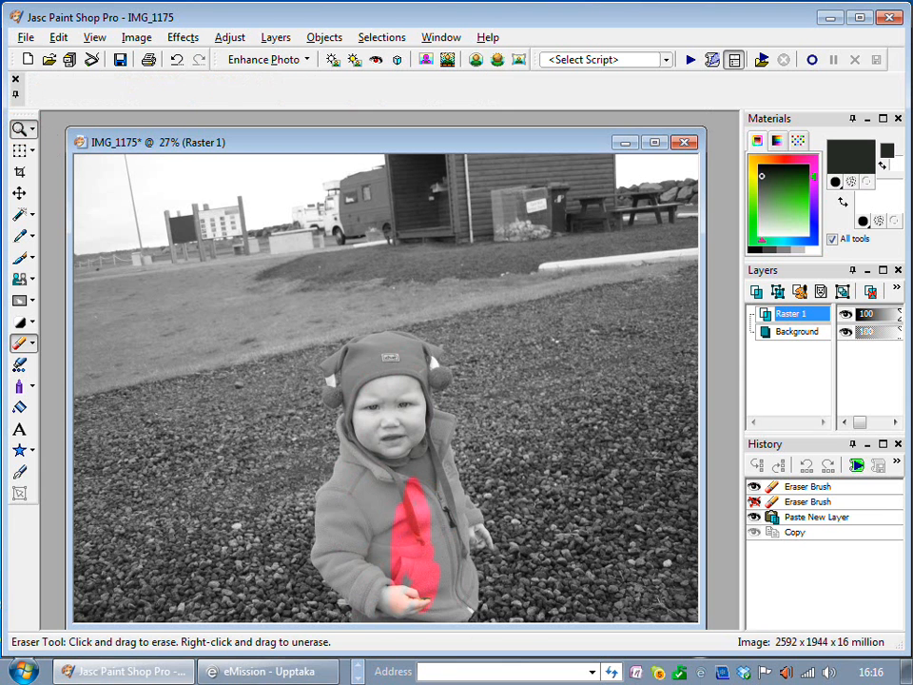
{"action": "scroll", "coordinate": [270, 272], "scroll_direction": "up", "scroll_amount": 1}
{"action": "left_click", "coordinate": [319, 296]}
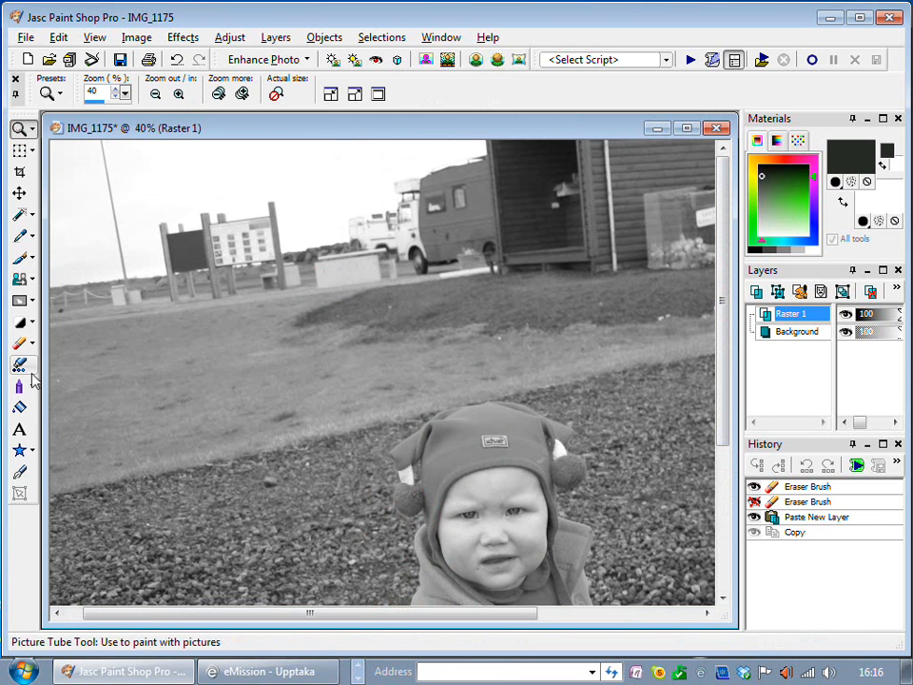
{"action": "left_click", "coordinate": [19, 343]}
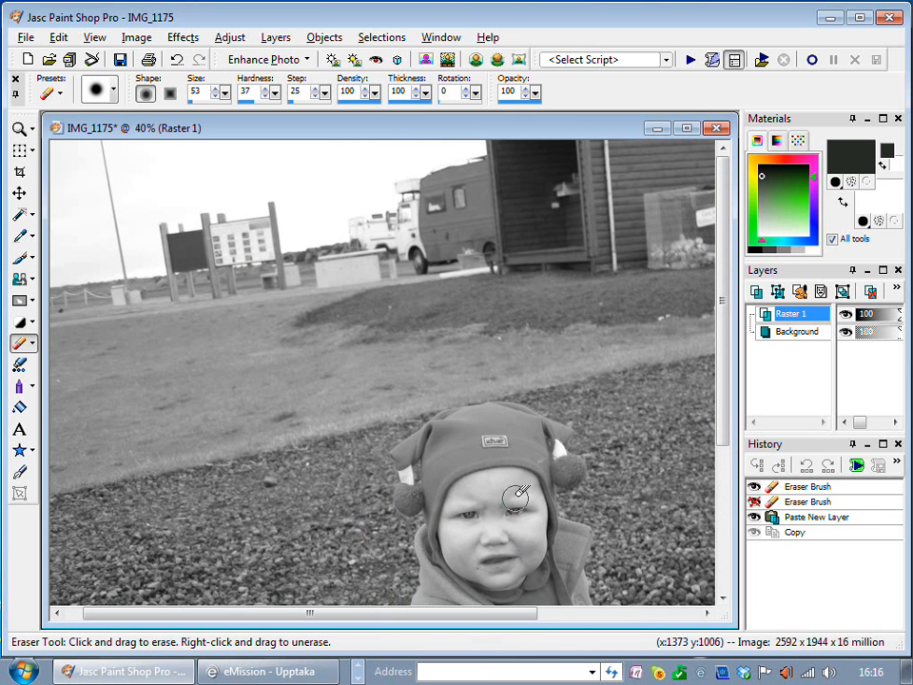
{"action": "mouse_move", "coordinate": [519, 496]}
{"action": "left_mouse_down"}
{"action": "mouse_move", "coordinate": [516, 490]}
{"action": "mouse_move", "coordinate": [511, 516]}
{"action": "mouse_move", "coordinate": [471, 546]}
{"action": "mouse_move", "coordinate": [489, 546]}
{"action": "mouse_move", "coordinate": [524, 495]}
{"action": "mouse_move", "coordinate": [521, 485]}
{"action": "left_mouse_up"}
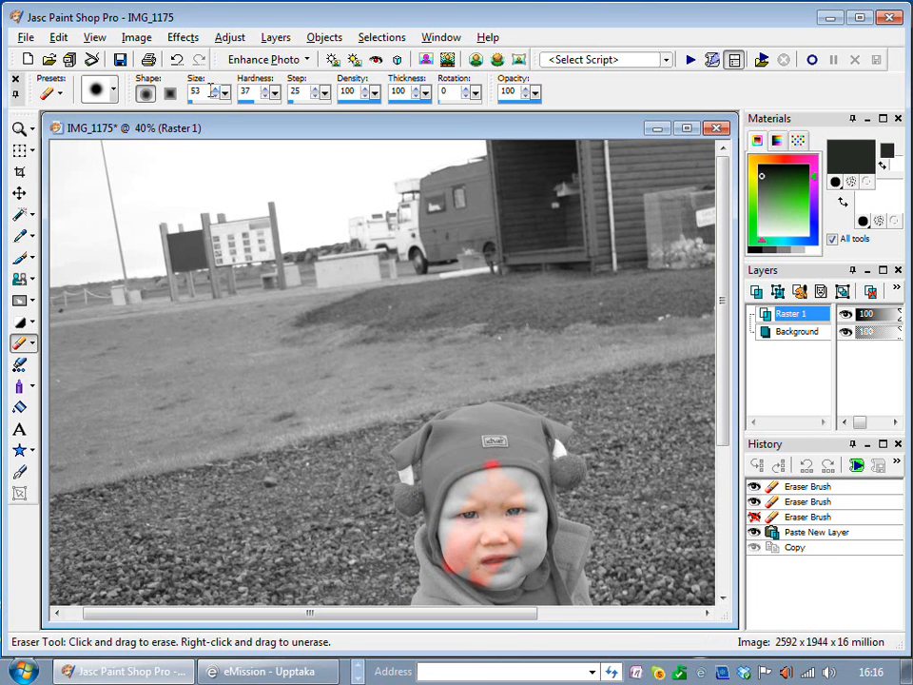
Set the eraser size to 45 and erase Raster 1 over the hat, pompom, rest of the face, collar and jacket front
{"action": "left_click", "coordinate": [217, 96]}
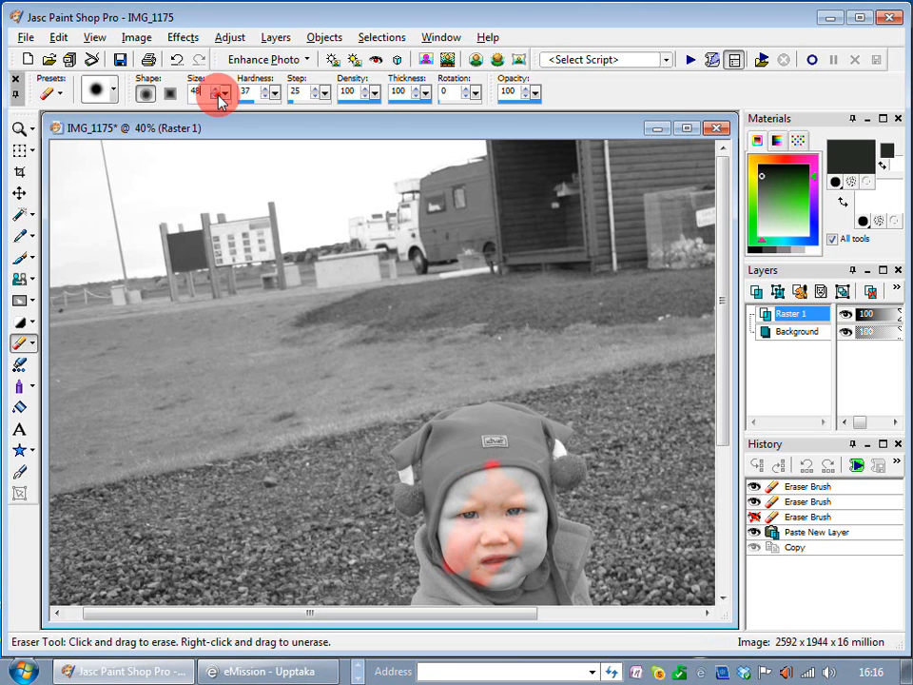
{"action": "mouse_move", "coordinate": [491, 466]}
{"action": "left_mouse_down"}
{"action": "mouse_move", "coordinate": [490, 505]}
{"action": "mouse_move", "coordinate": [475, 523]}
{"action": "mouse_move", "coordinate": [465, 490]}
{"action": "mouse_move", "coordinate": [475, 432]}
{"action": "left_mouse_up"}
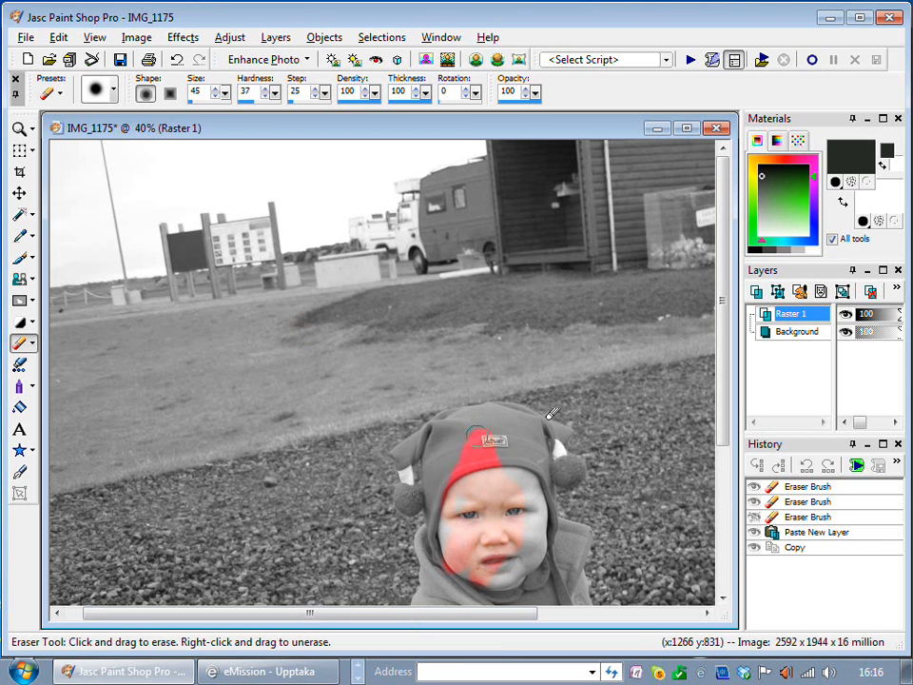
{"action": "mouse_move", "coordinate": [571, 465]}
{"action": "left_mouse_down"}
{"action": "mouse_move", "coordinate": [537, 471]}
{"action": "mouse_move", "coordinate": [501, 473]}
{"action": "mouse_move", "coordinate": [555, 459]}
{"action": "mouse_move", "coordinate": [528, 452]}
{"action": "mouse_move", "coordinate": [498, 466]}
{"action": "mouse_move", "coordinate": [569, 439]}
{"action": "mouse_move", "coordinate": [491, 450]}
{"action": "mouse_move", "coordinate": [523, 431]}
{"action": "mouse_move", "coordinate": [489, 449]}
{"action": "mouse_move", "coordinate": [456, 435]}
{"action": "mouse_move", "coordinate": [496, 420]}
{"action": "mouse_move", "coordinate": [449, 465]}
{"action": "mouse_move", "coordinate": [449, 441]}
{"action": "mouse_move", "coordinate": [444, 489]}
{"action": "mouse_move", "coordinate": [447, 462]}
{"action": "mouse_move", "coordinate": [436, 482]}
{"action": "mouse_move", "coordinate": [470, 484]}
{"action": "mouse_move", "coordinate": [521, 567]}
{"action": "mouse_move", "coordinate": [536, 554]}
{"action": "mouse_move", "coordinate": [533, 574]}
{"action": "mouse_move", "coordinate": [513, 552]}
{"action": "mouse_move", "coordinate": [485, 590]}
{"action": "mouse_move", "coordinate": [464, 591]}
{"action": "mouse_move", "coordinate": [458, 603]}
{"action": "mouse_move", "coordinate": [454, 587]}
{"action": "mouse_move", "coordinate": [438, 593]}
{"action": "mouse_move", "coordinate": [527, 602]}
{"action": "mouse_move", "coordinate": [503, 601]}
{"action": "mouse_move", "coordinate": [486, 494]}
{"action": "mouse_move", "coordinate": [463, 532]}
{"action": "mouse_move", "coordinate": [456, 568]}
{"action": "mouse_move", "coordinate": [453, 520]}
{"action": "mouse_move", "coordinate": [442, 548]}
{"action": "mouse_move", "coordinate": [441, 518]}
{"action": "mouse_move", "coordinate": [442, 562]}
{"action": "mouse_move", "coordinate": [496, 430]}
{"action": "mouse_move", "coordinate": [476, 490]}
{"action": "left_mouse_up"}
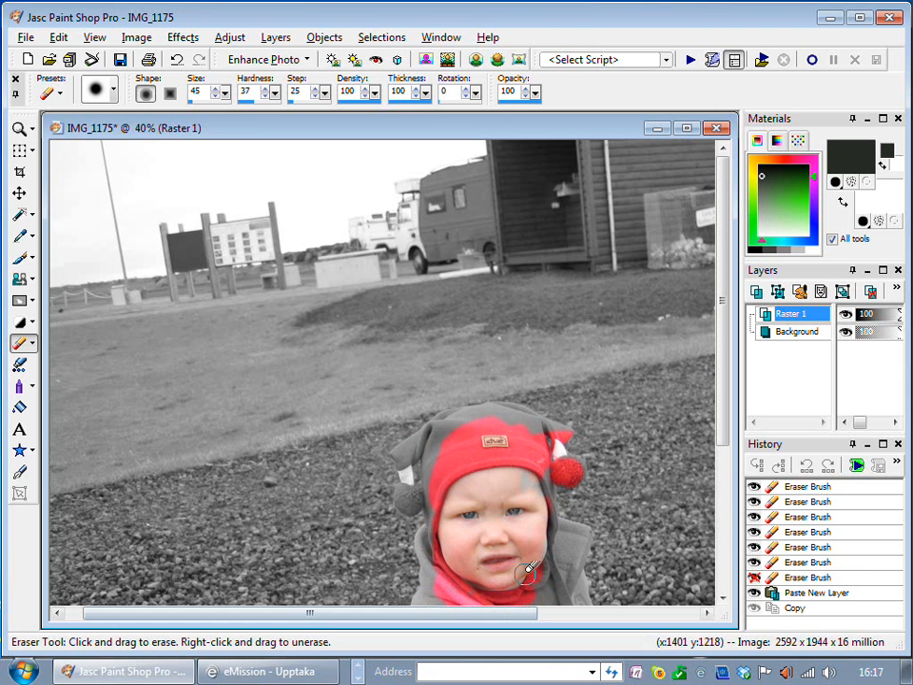
{"action": "left_click_drag", "start_coordinate": [724, 428], "coordinate": [728, 563]}
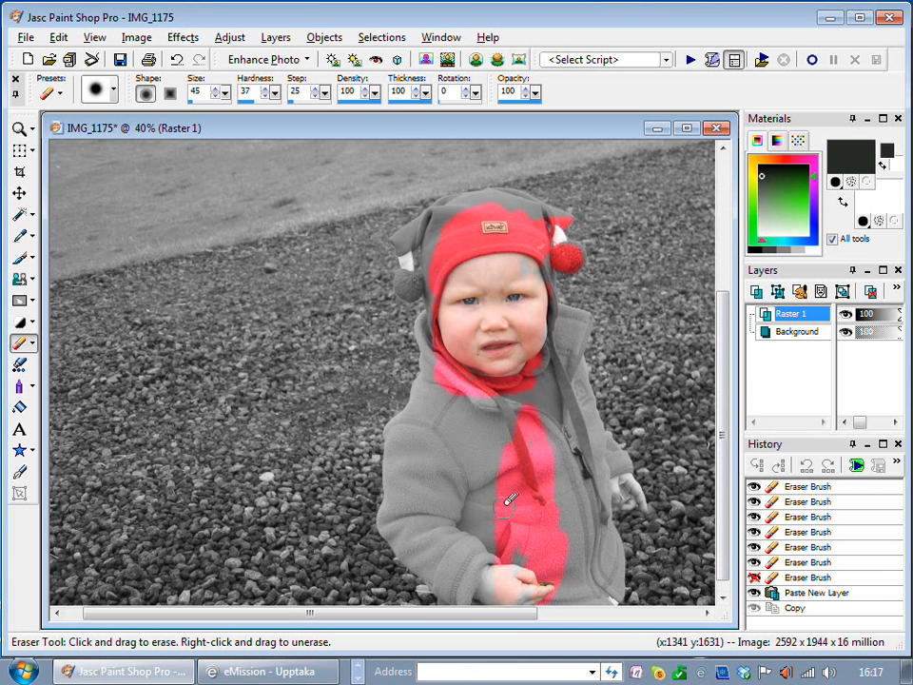
{"action": "mouse_move", "coordinate": [556, 521]}
{"action": "left_mouse_down"}
{"action": "mouse_move", "coordinate": [584, 554]}
{"action": "mouse_move", "coordinate": [545, 455]}
{"action": "mouse_move", "coordinate": [555, 543]}
{"action": "mouse_move", "coordinate": [567, 517]}
{"action": "mouse_move", "coordinate": [579, 520]}
{"action": "mouse_move", "coordinate": [573, 491]}
{"action": "mouse_move", "coordinate": [553, 487]}
{"action": "mouse_move", "coordinate": [517, 449]}
{"action": "mouse_move", "coordinate": [480, 493]}
{"action": "mouse_move", "coordinate": [458, 483]}
{"action": "mouse_move", "coordinate": [520, 380]}
{"action": "mouse_move", "coordinate": [466, 472]}
{"action": "mouse_move", "coordinate": [448, 451]}
{"action": "mouse_move", "coordinate": [452, 396]}
{"action": "mouse_move", "coordinate": [437, 410]}
{"action": "mouse_move", "coordinate": [426, 492]}
{"action": "mouse_move", "coordinate": [431, 437]}
{"action": "mouse_move", "coordinate": [439, 546]}
{"action": "mouse_move", "coordinate": [504, 475]}
{"action": "mouse_move", "coordinate": [530, 491]}
{"action": "mouse_move", "coordinate": [496, 526]}
{"action": "mouse_move", "coordinate": [459, 536]}
{"action": "mouse_move", "coordinate": [480, 498]}
{"action": "left_mouse_up"}
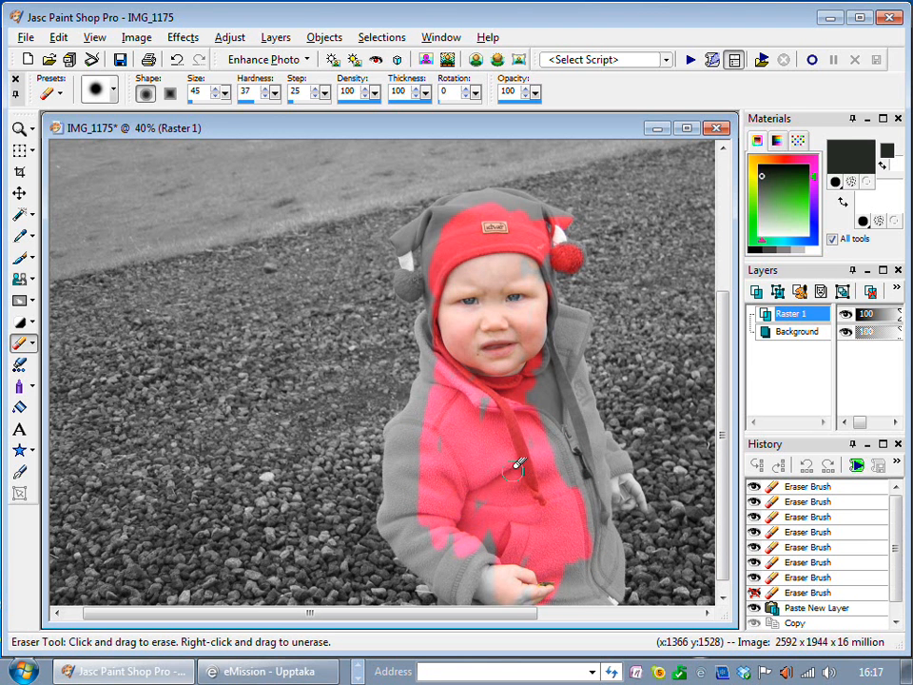